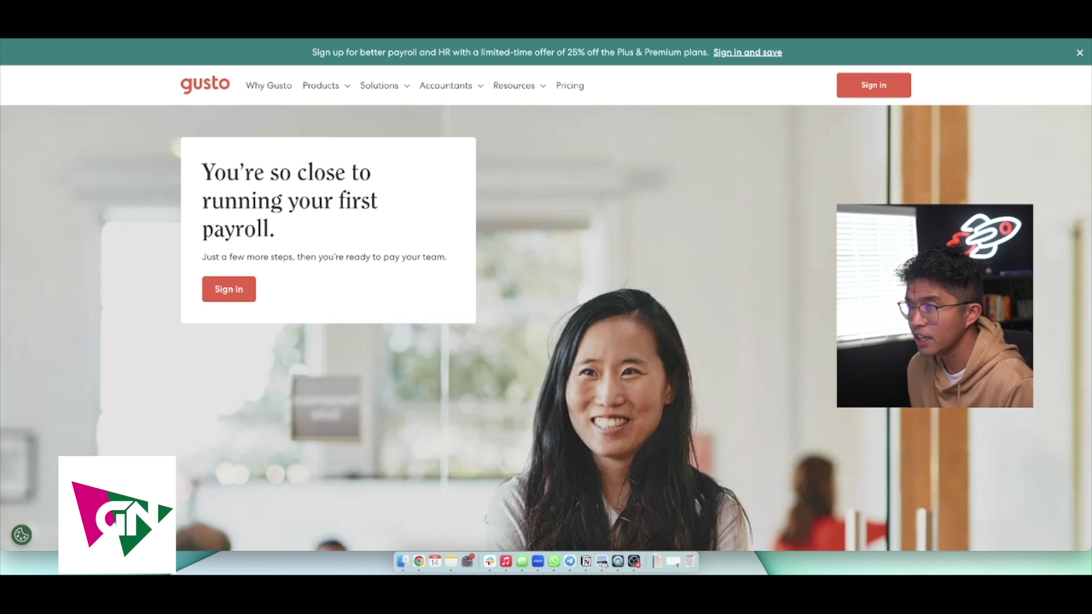
Look over the home page and the account sign-up form's fields and password requirements
{"action": "scroll", "coordinate": [575, 263], "scroll_direction": "down", "scroll_amount": 3}
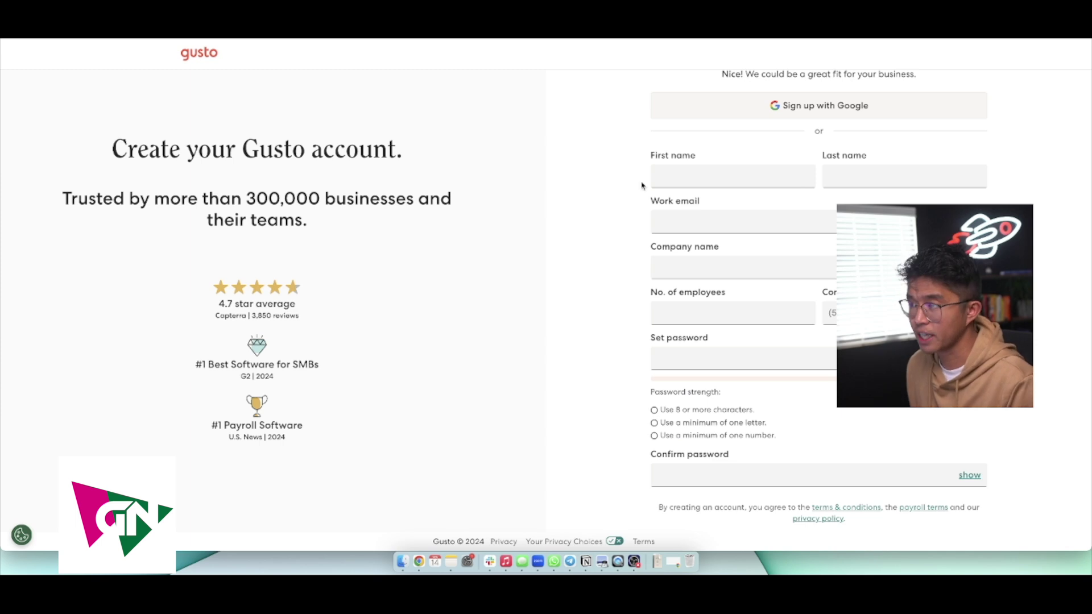
{"action": "scroll", "coordinate": [619, 222], "scroll_direction": "up", "scroll_amount": 2}
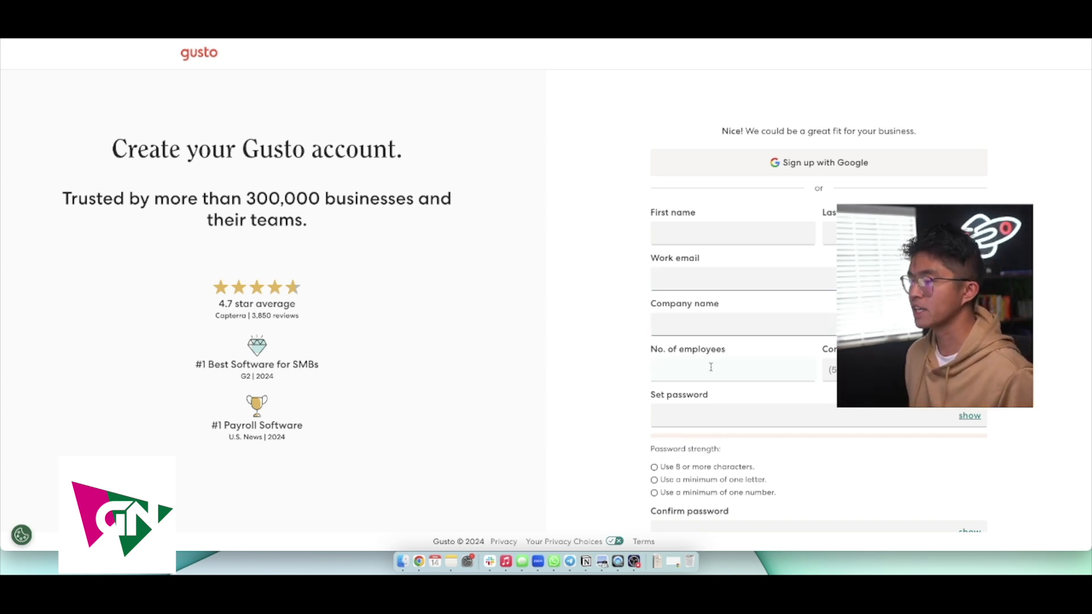
{"action": "scroll", "coordinate": [735, 372], "scroll_direction": "down", "scroll_amount": 5}
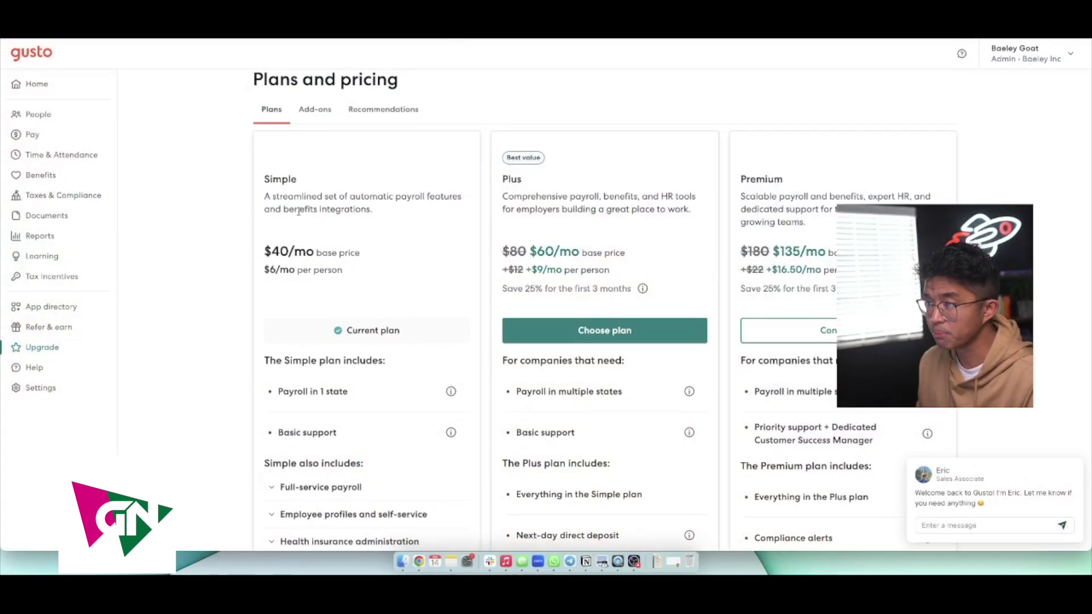
Compare the pricing and included features of the Simple, Plus and Premium plans
{"action": "double_click", "coordinate": [287, 178]}
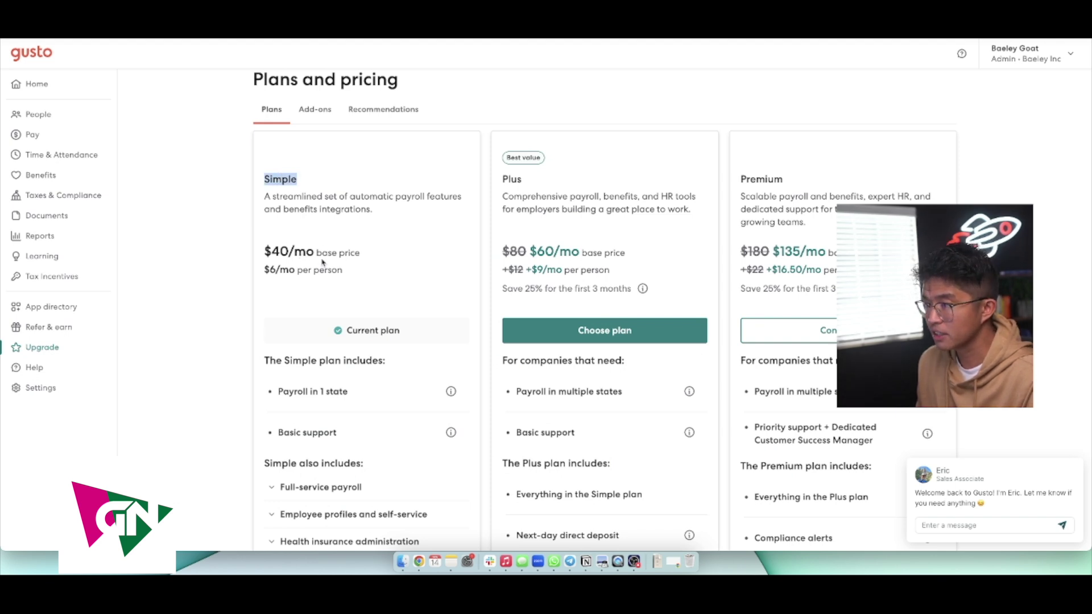
{"action": "scroll", "coordinate": [307, 269], "scroll_direction": "down", "scroll_amount": 5}
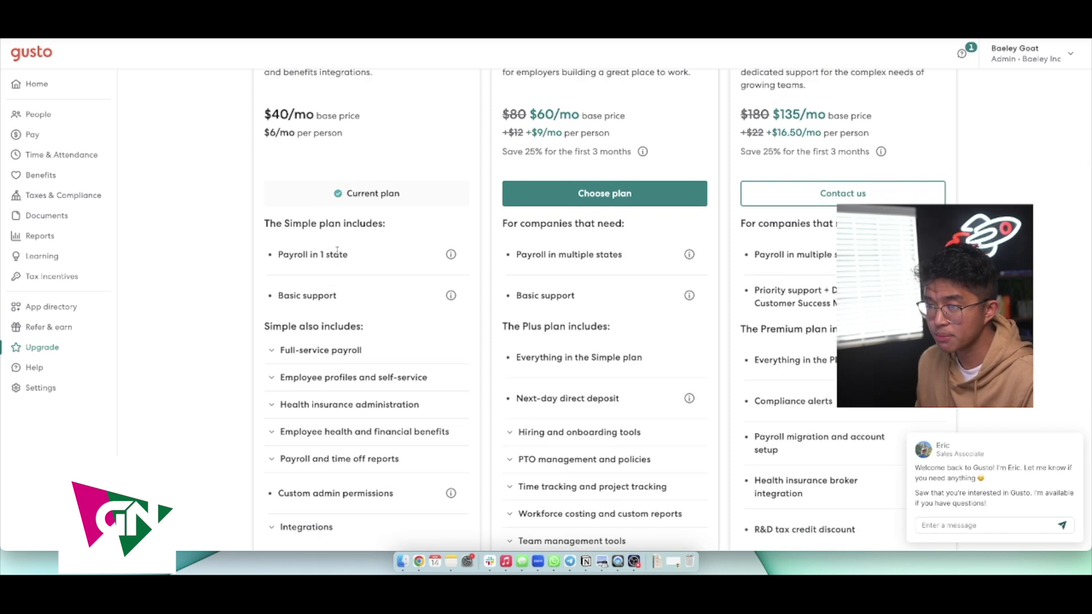
{"action": "scroll", "coordinate": [315, 307], "scroll_direction": "down", "scroll_amount": 3}
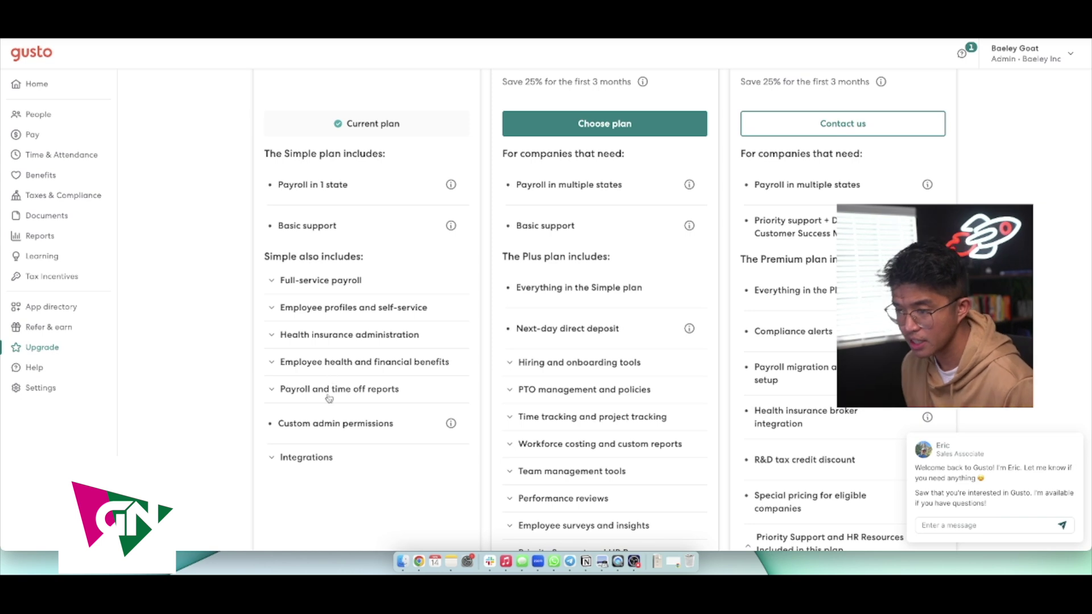
{"action": "scroll", "coordinate": [407, 412], "scroll_direction": "up", "scroll_amount": 4}
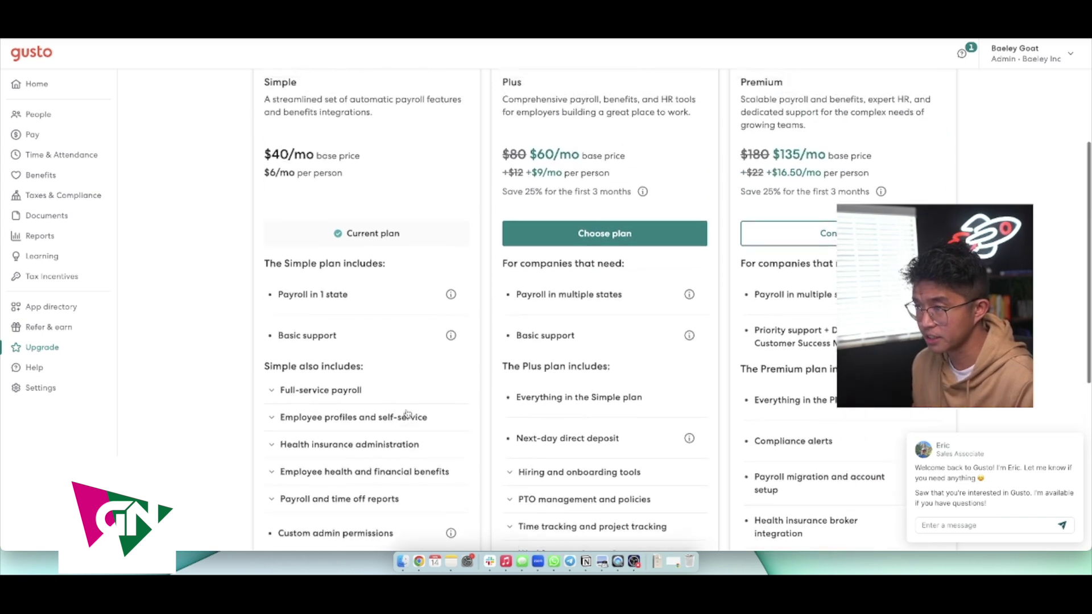
{"action": "scroll", "coordinate": [489, 341], "scroll_direction": "up", "scroll_amount": 1}
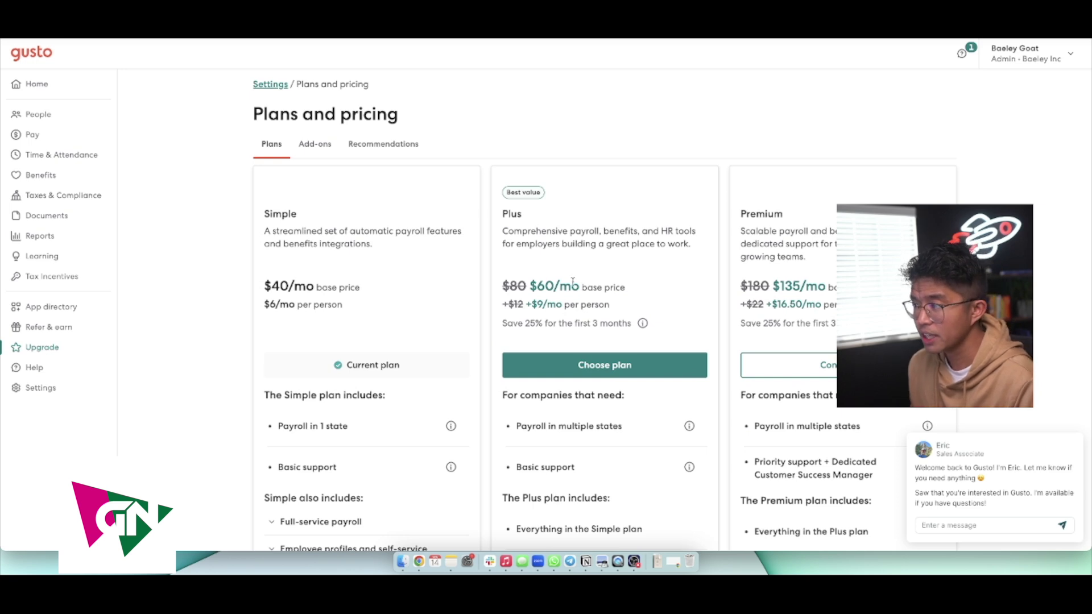
{"action": "scroll", "coordinate": [562, 291], "scroll_direction": "down", "scroll_amount": 3}
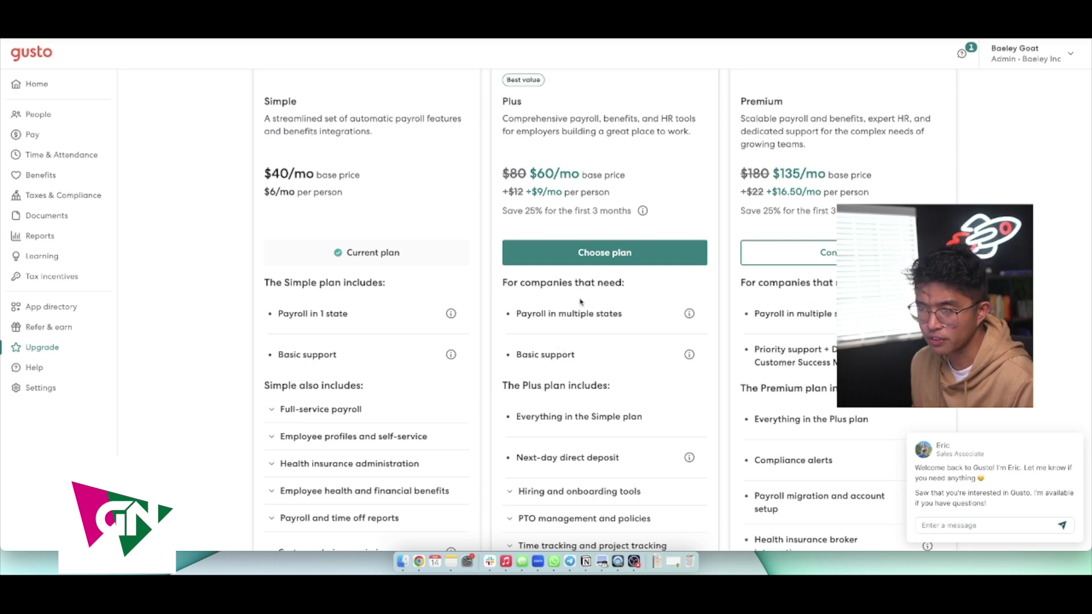
{"action": "scroll", "coordinate": [580, 298], "scroll_direction": "up", "scroll_amount": 3}
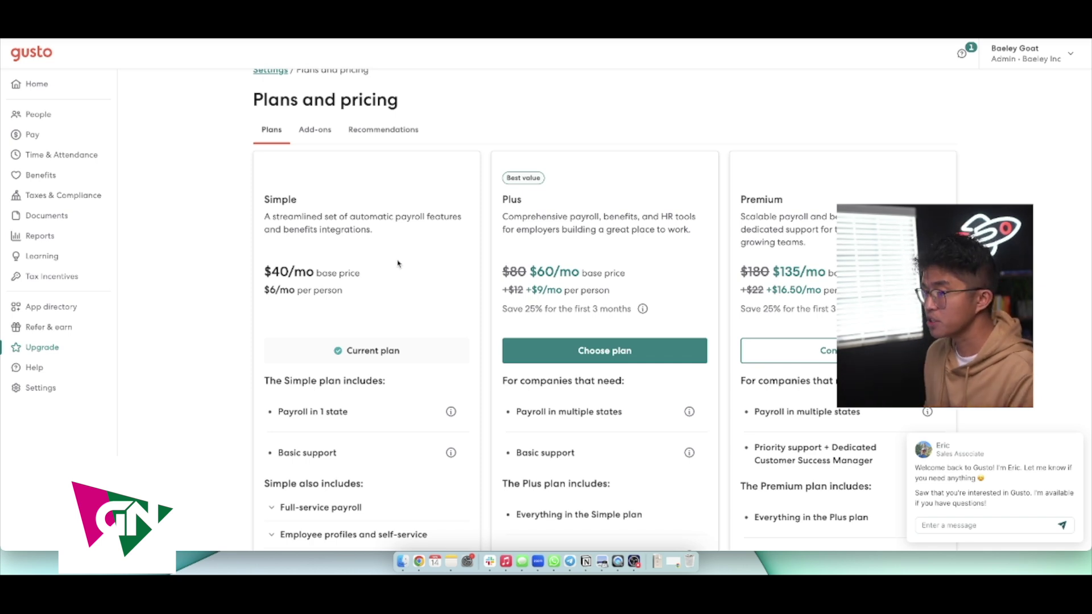
{"action": "scroll", "coordinate": [298, 310], "scroll_direction": "down", "scroll_amount": 3}
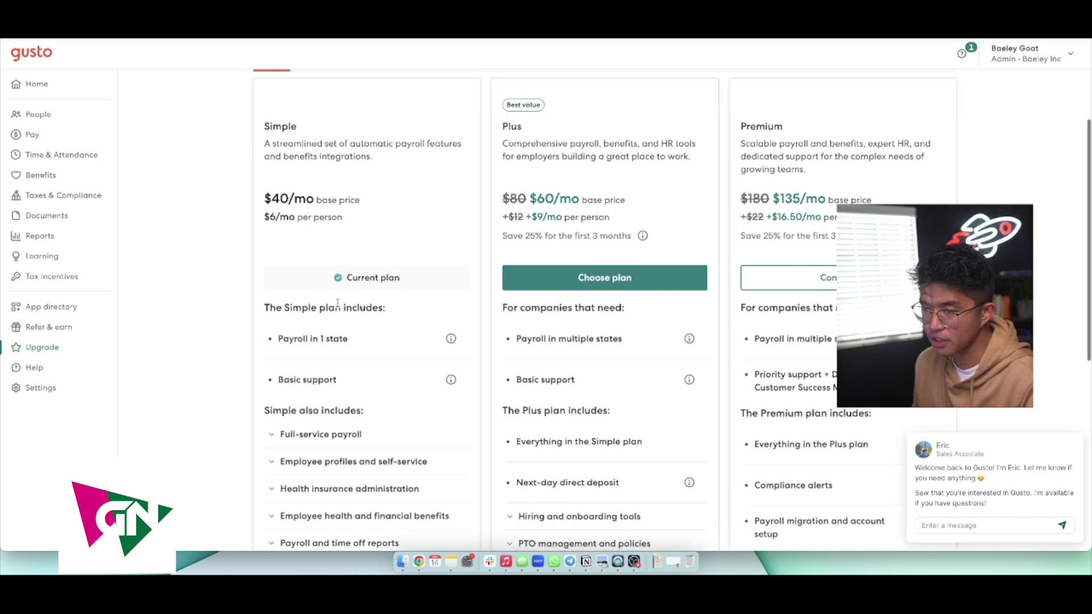
{"action": "scroll", "coordinate": [327, 310], "scroll_direction": "up", "scroll_amount": 1}
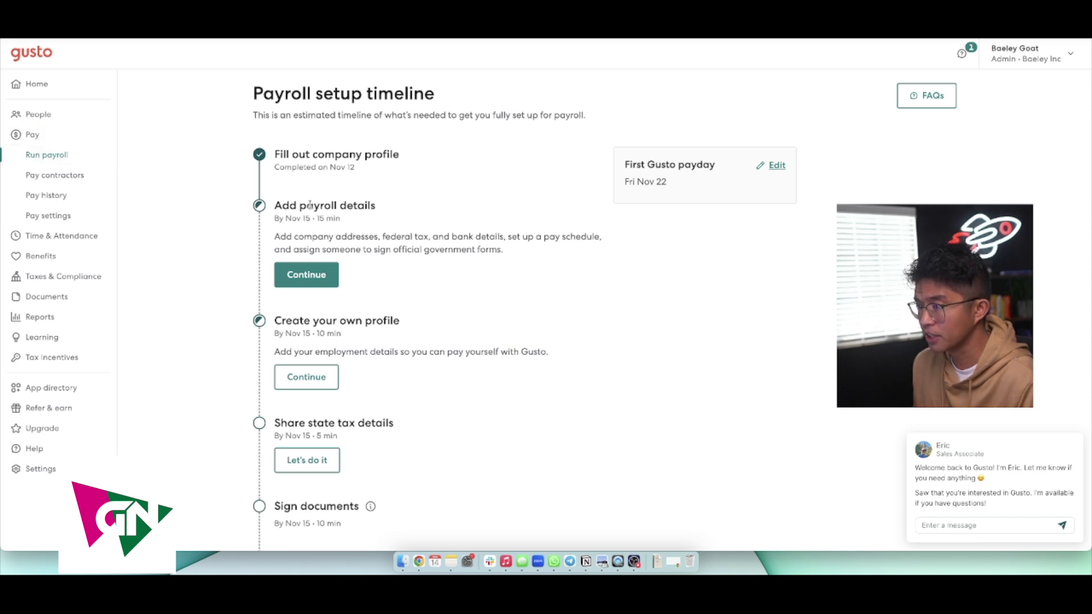
Open the payroll details setup and review its addresses, federal tax info, filing address and bank account sections
{"action": "left_click", "coordinate": [301, 283]}
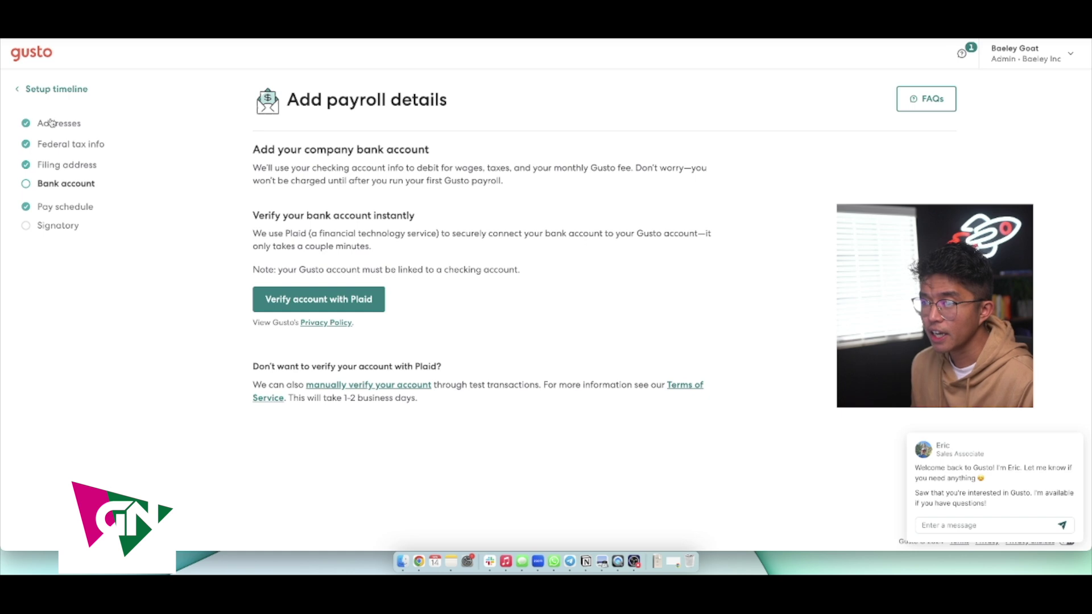
{"action": "left_click", "coordinate": [51, 120]}
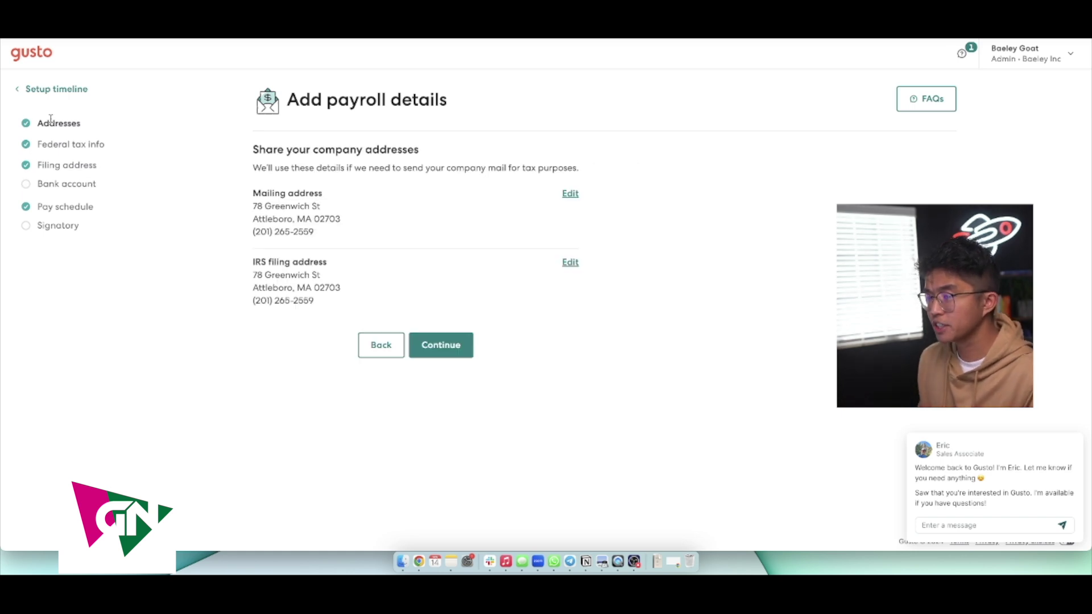
{"action": "left_click", "coordinate": [77, 147]}
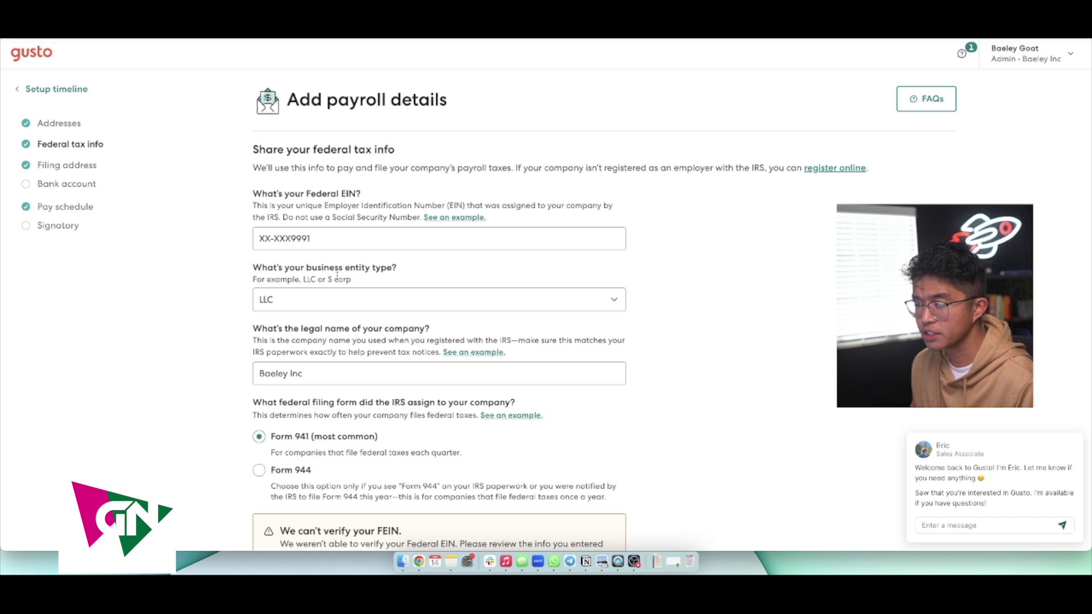
{"action": "scroll", "coordinate": [338, 278], "scroll_direction": "down", "scroll_amount": 3}
{"action": "scroll", "coordinate": [338, 278], "scroll_direction": "up", "scroll_amount": 3}
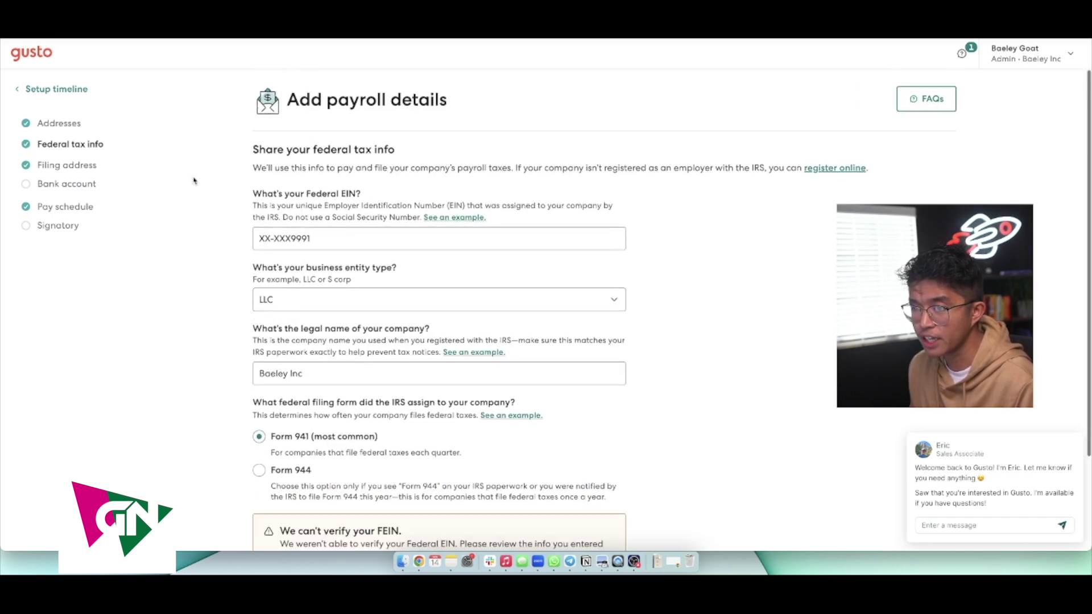
{"action": "left_click", "coordinate": [74, 166]}
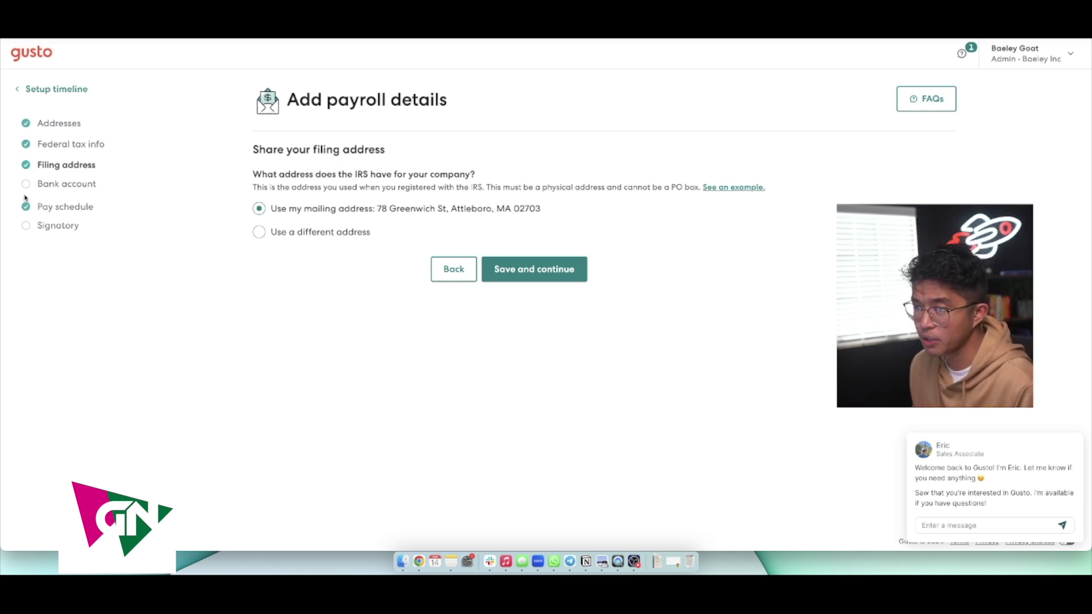
{"action": "left_click", "coordinate": [53, 187]}
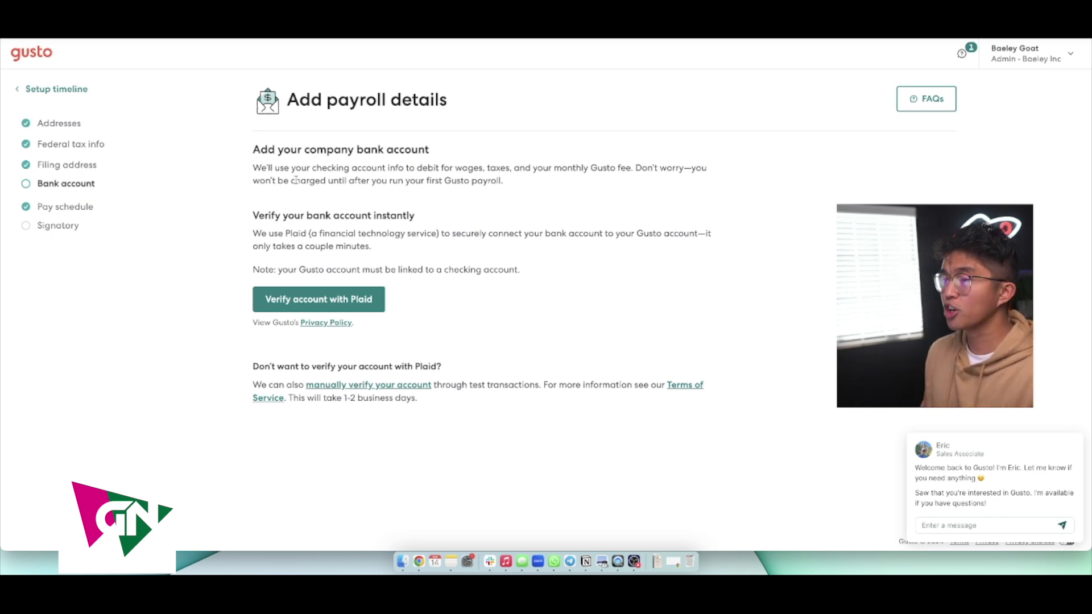
Review the federal tax info, pay schedule and signatory sections, and return to the payroll setup timeline
{"action": "left_click", "coordinate": [63, 146]}
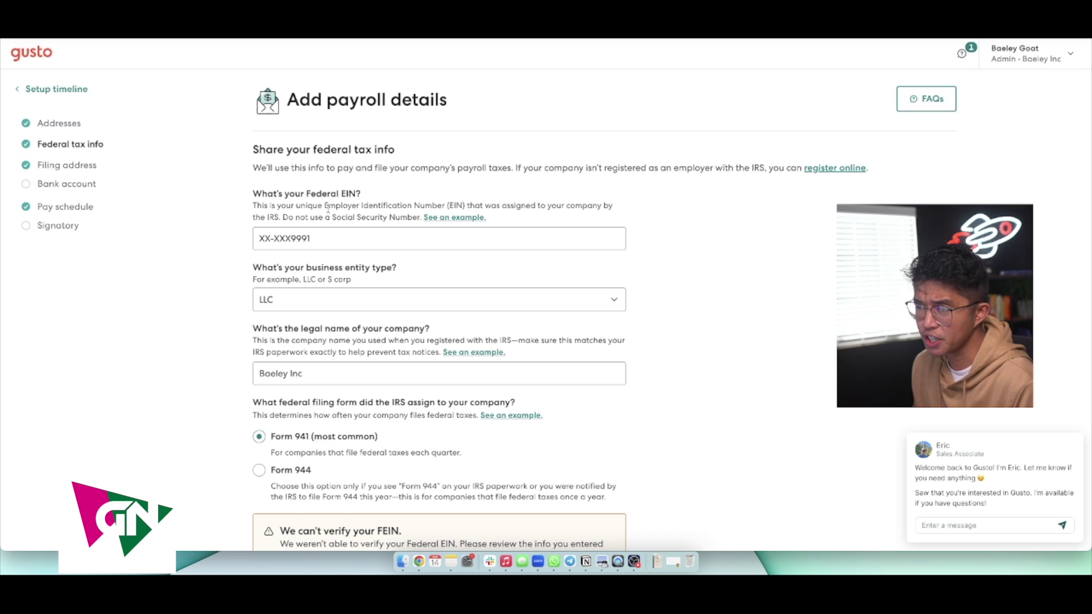
{"action": "left_click", "coordinate": [89, 200]}
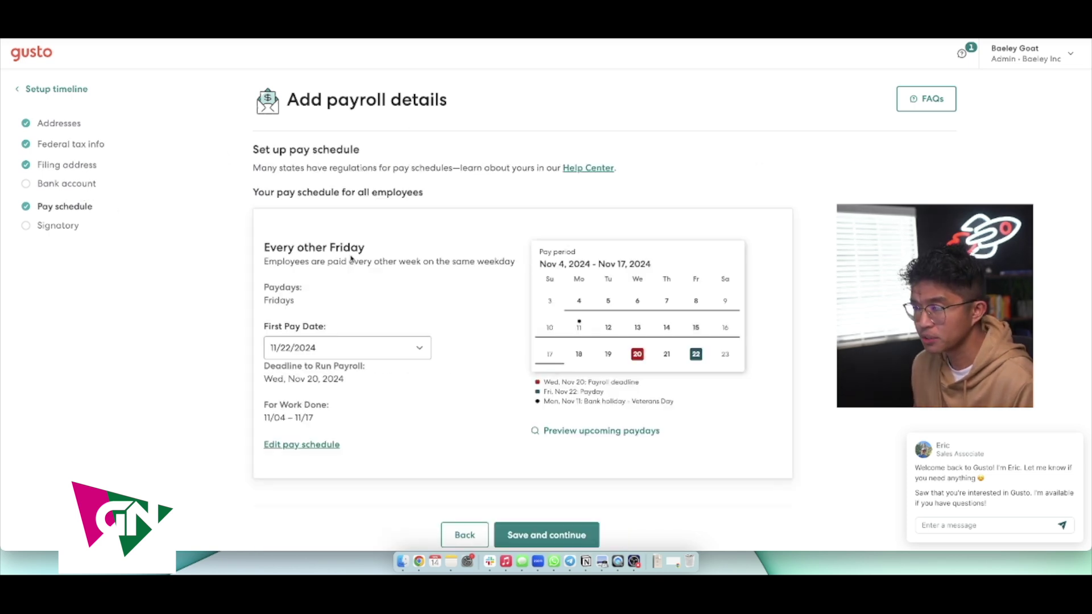
{"action": "scroll", "coordinate": [351, 259], "scroll_direction": "down", "scroll_amount": 2}
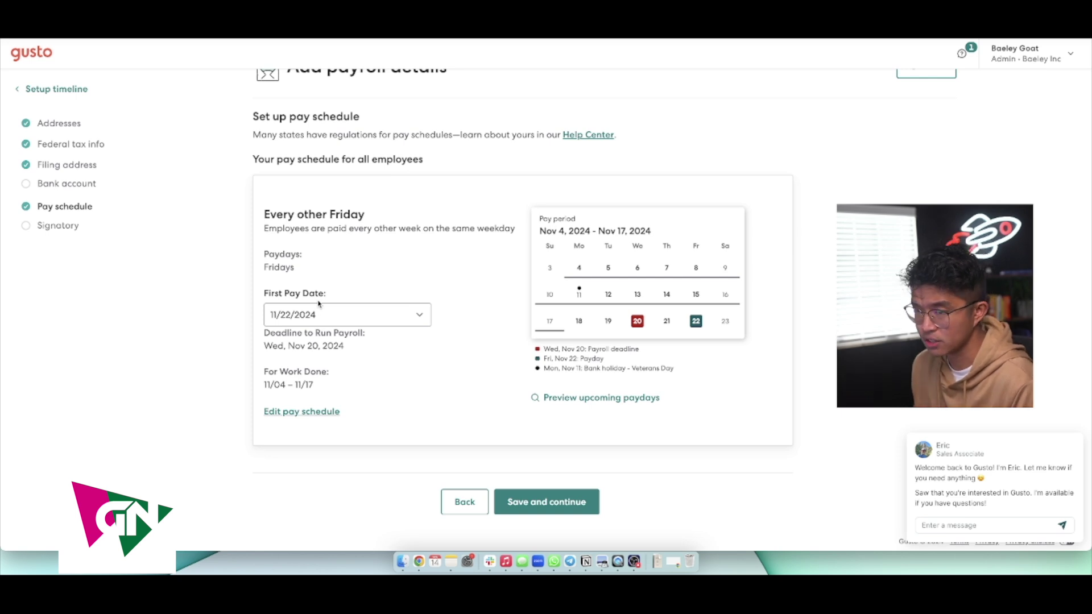
{"action": "left_click", "coordinate": [43, 228]}
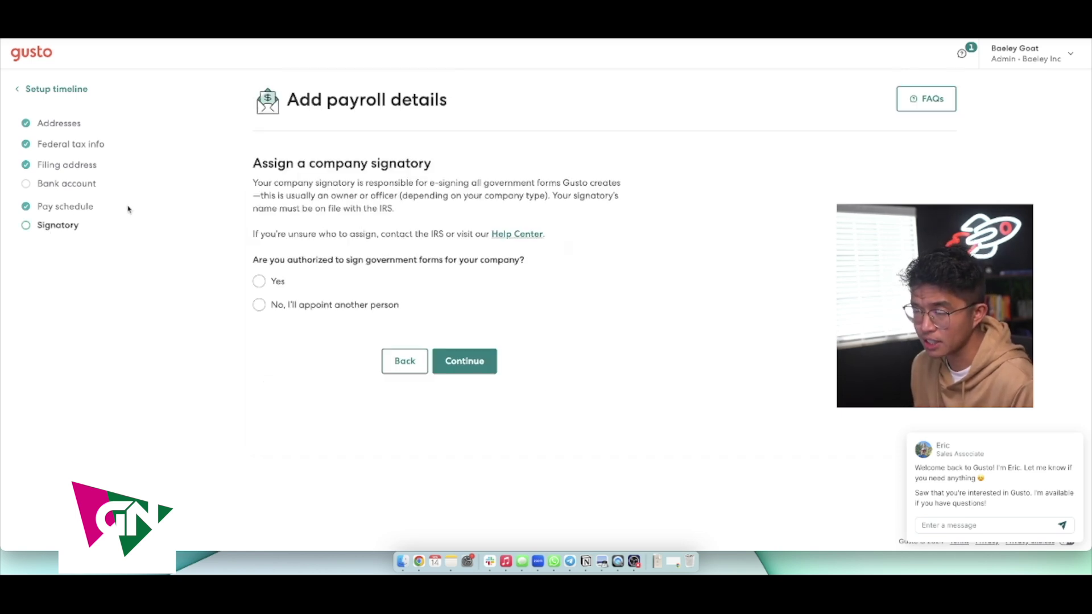
{"action": "left_click", "coordinate": [61, 93]}
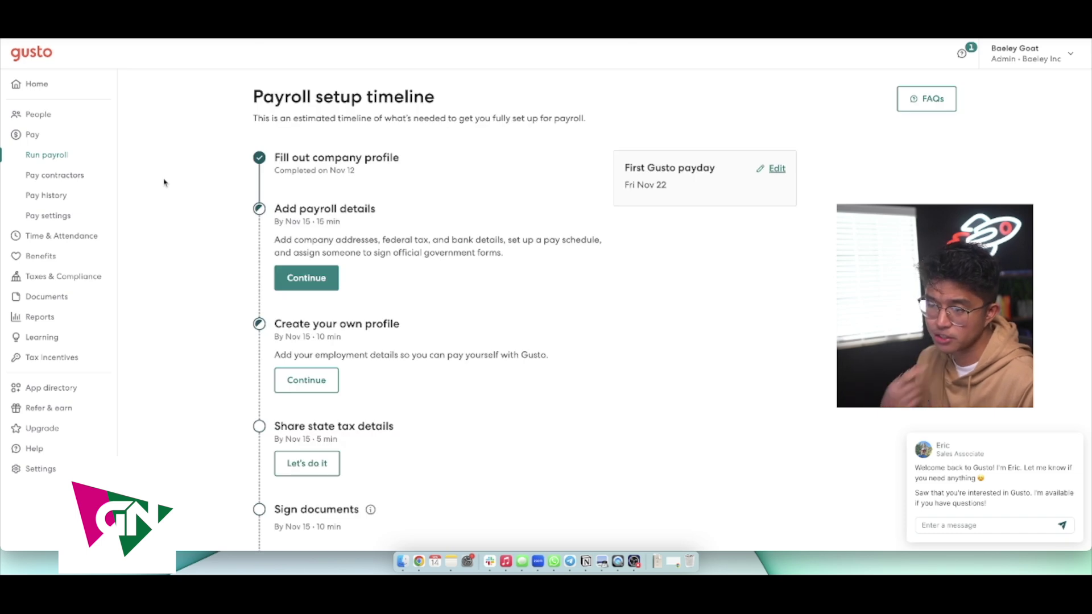
Continue creating your own profile from the setup timeline, saving the prefilled Basics and Employee info pages
{"action": "scroll", "coordinate": [347, 353], "scroll_direction": "down", "scroll_amount": 2}
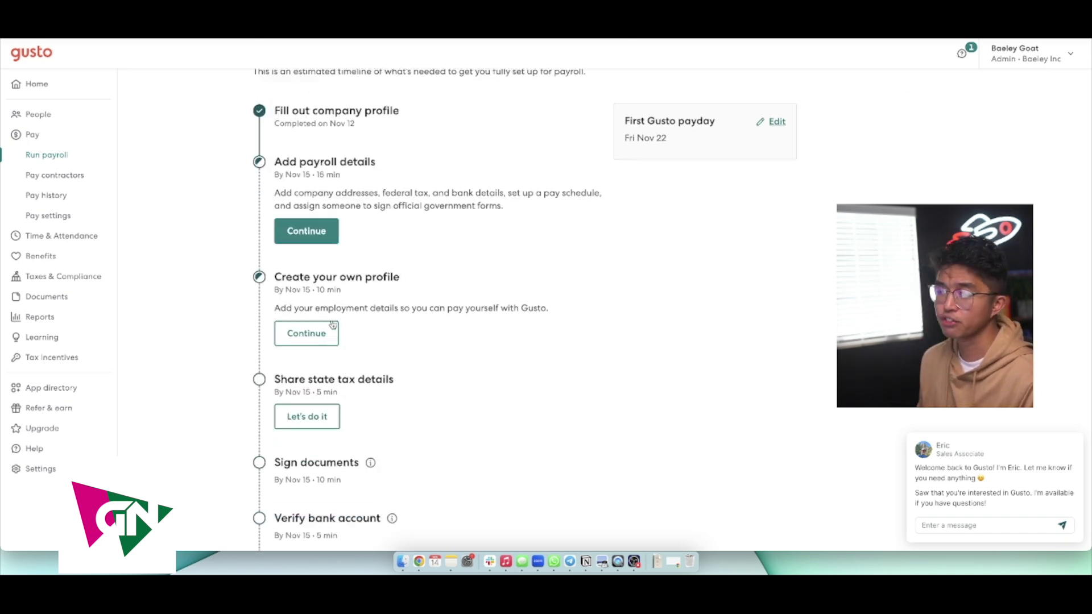
{"action": "scroll", "coordinate": [318, 335], "scroll_direction": "up", "scroll_amount": 2}
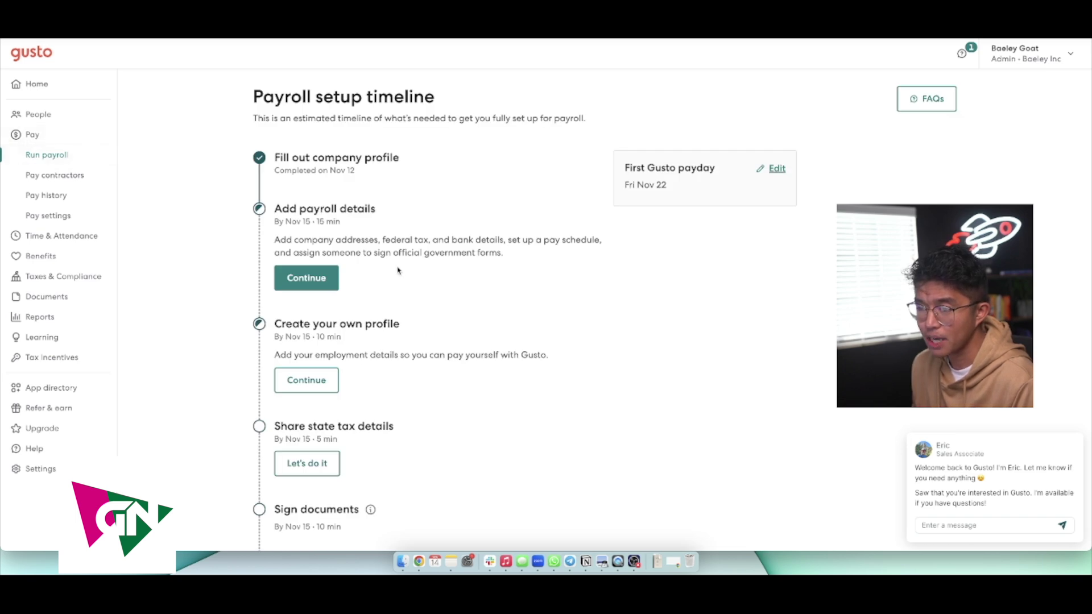
{"action": "left_click", "coordinate": [302, 383]}
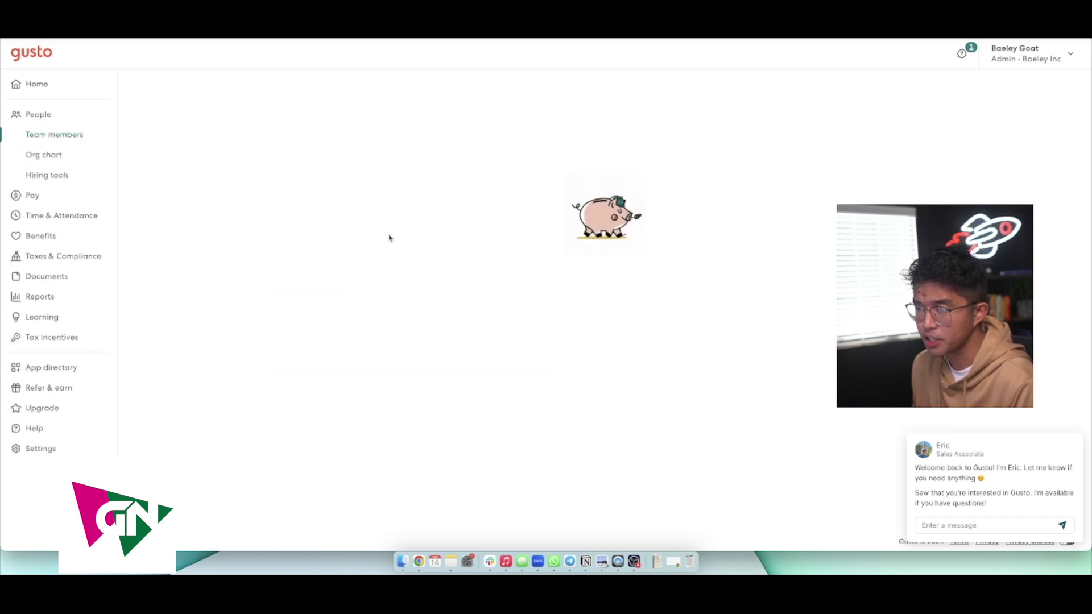
{"action": "left_click", "coordinate": [271, 140]}
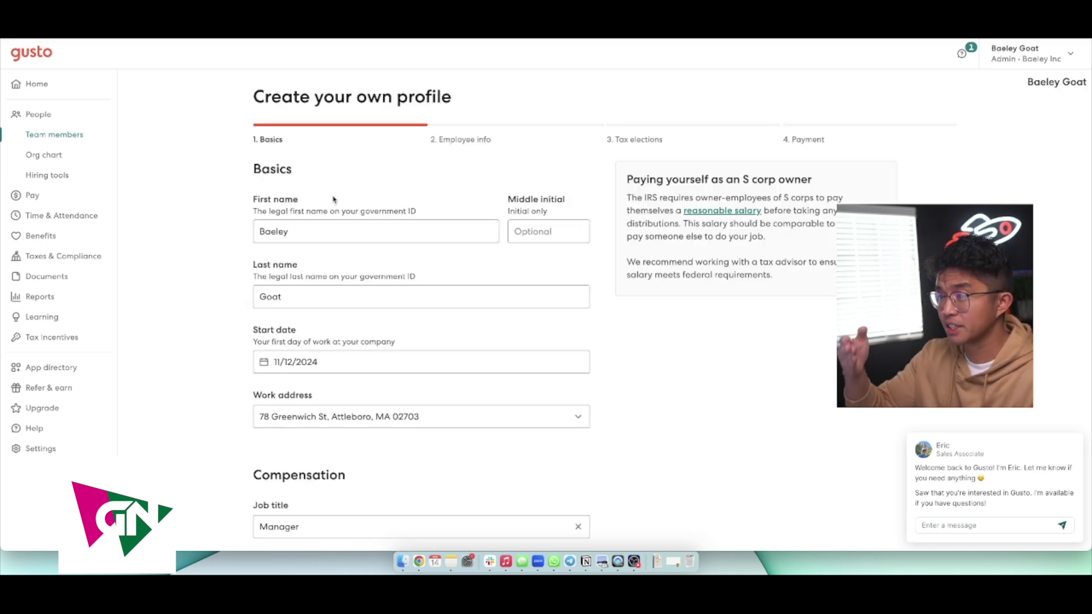
{"action": "scroll", "coordinate": [281, 361], "scroll_direction": "down", "scroll_amount": 6}
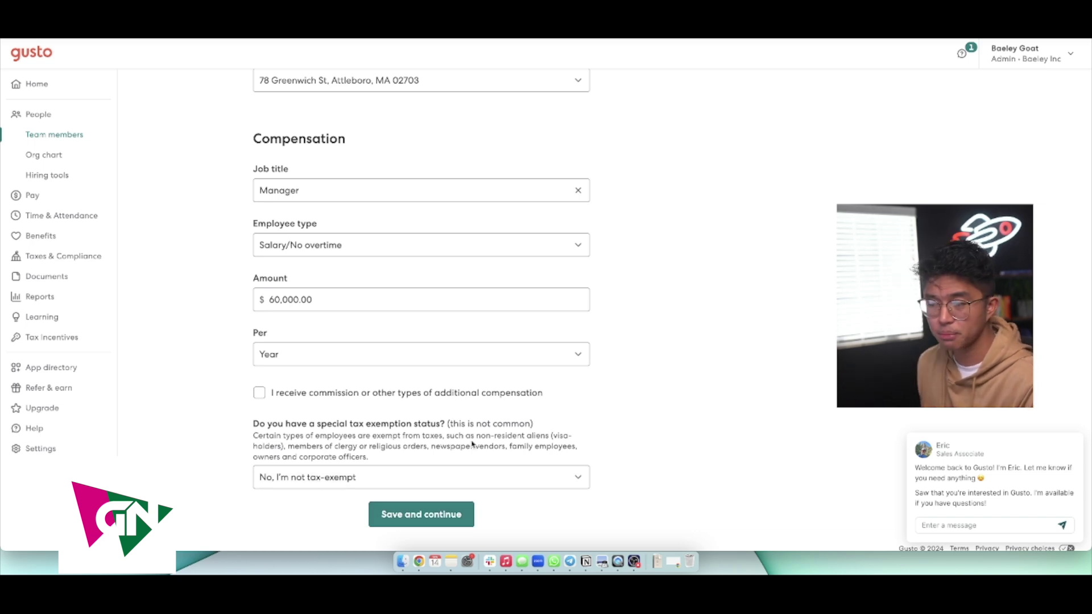
{"action": "left_click", "coordinate": [422, 514]}
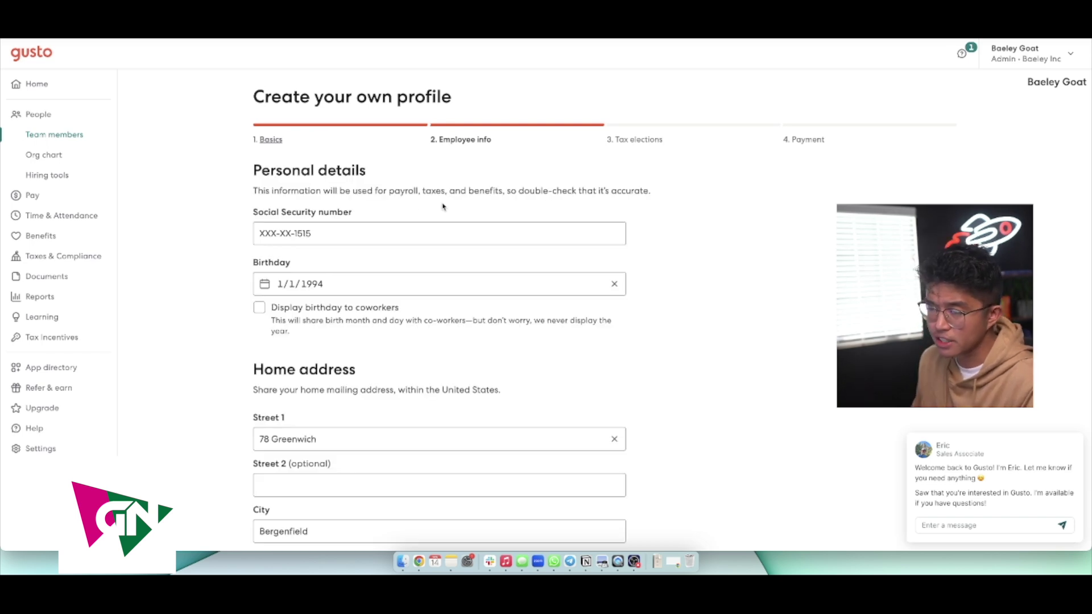
{"action": "scroll", "coordinate": [402, 270], "scroll_direction": "down", "scroll_amount": 7}
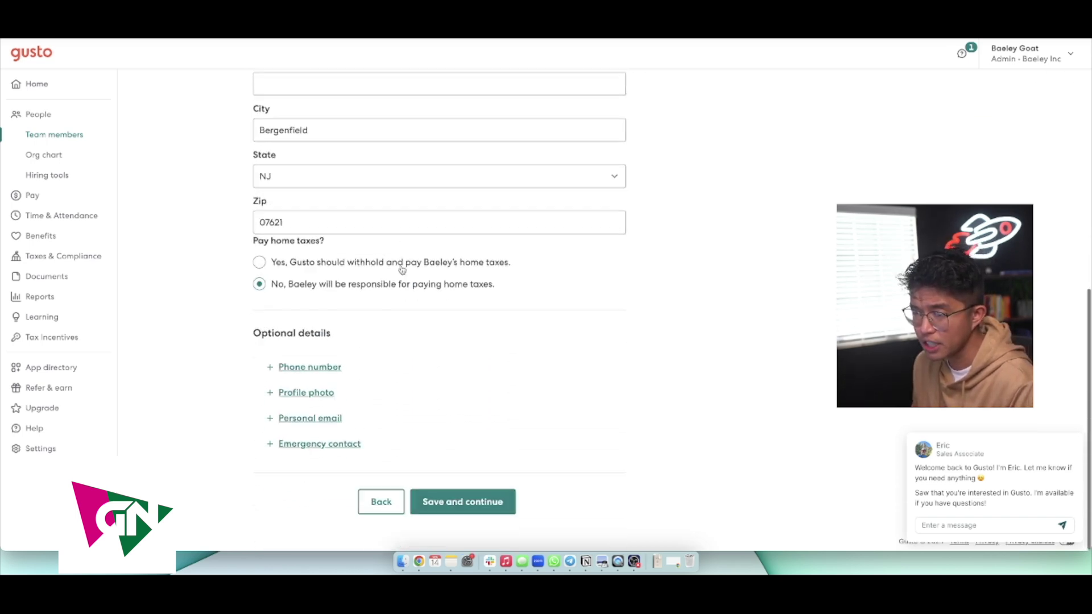
{"action": "left_click", "coordinate": [455, 509]}
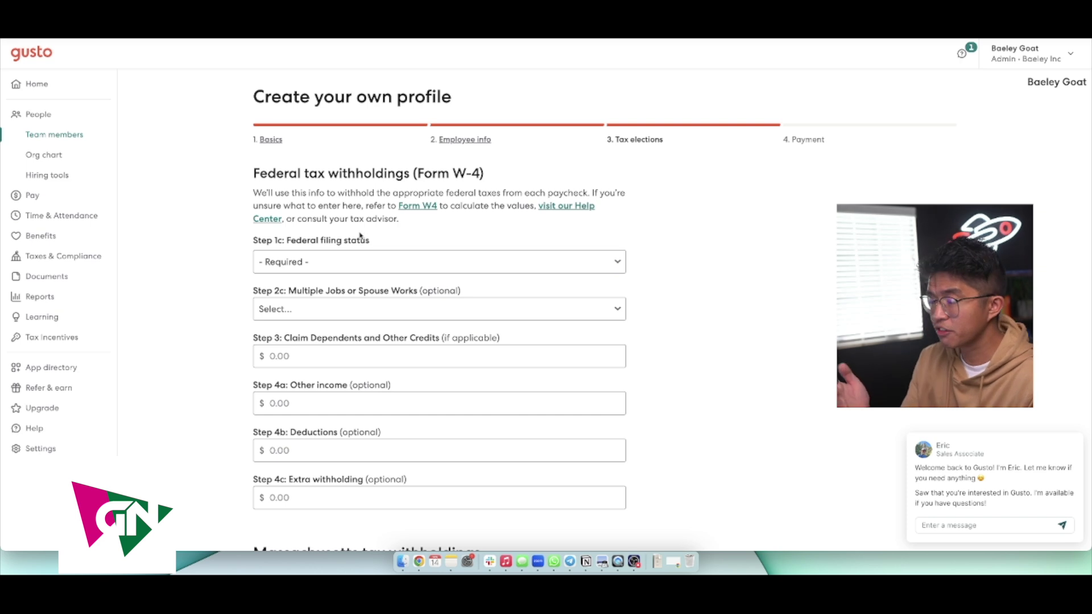
Examine the federal Form W-4 fields and the Massachusetts tax withholdings section of the tax elections page
{"action": "scroll", "coordinate": [360, 235], "scroll_direction": "down", "scroll_amount": 2}
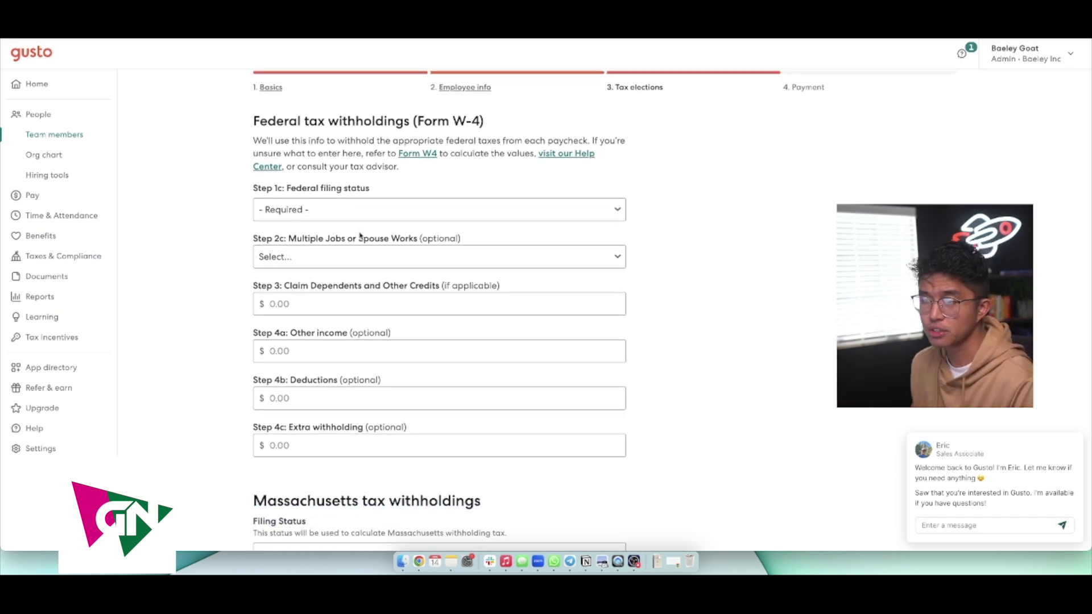
{"action": "scroll", "coordinate": [350, 324], "scroll_direction": "down", "scroll_amount": 3}
{"action": "scroll", "coordinate": [358, 315], "scroll_direction": "up", "scroll_amount": 2}
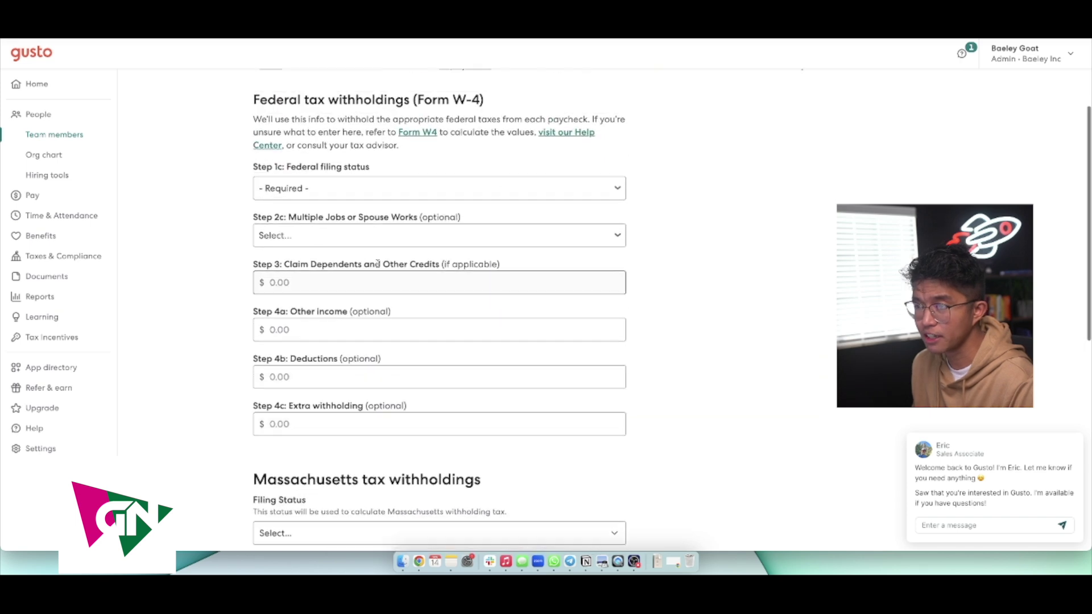
{"action": "scroll", "coordinate": [363, 312], "scroll_direction": "down", "scroll_amount": 5}
{"action": "scroll", "coordinate": [346, 269], "scroll_direction": "down", "scroll_amount": 2}
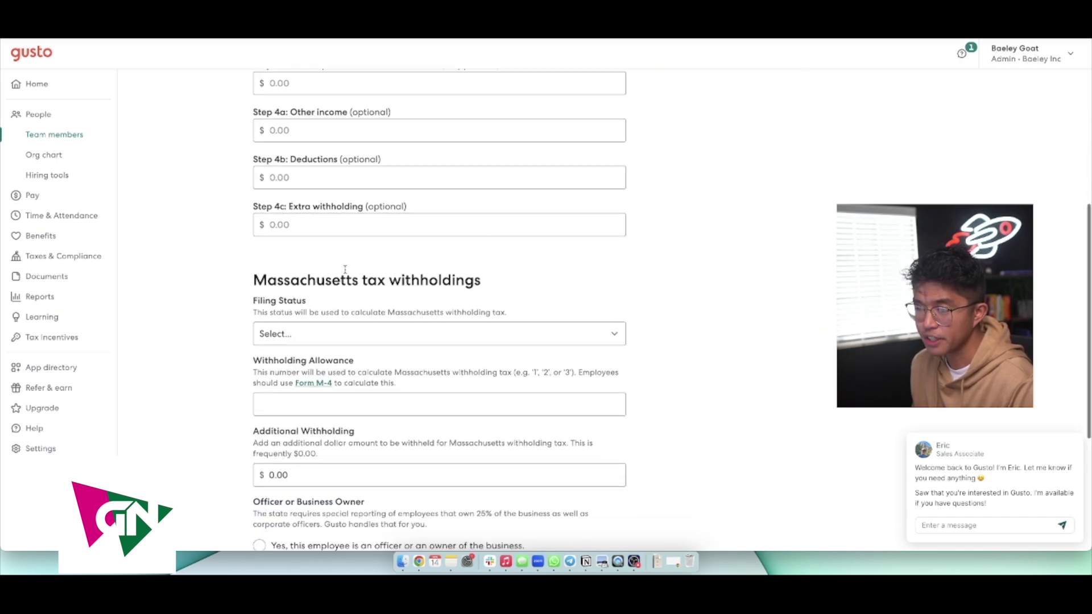
{"action": "triple_click", "coordinate": [324, 277]}
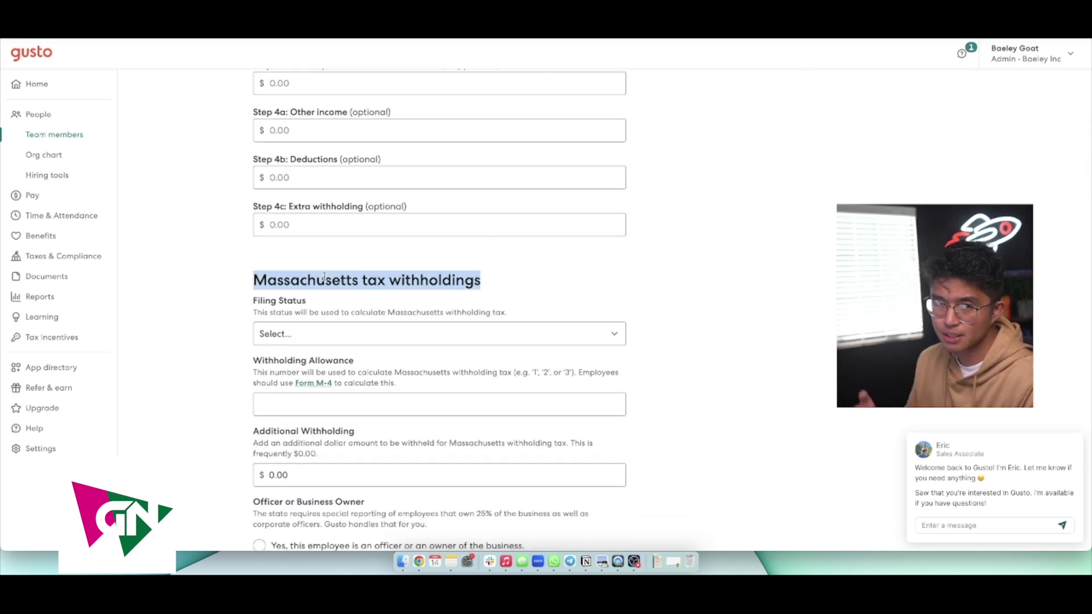
Review the remaining Massachusetts withholding fields, including business owner status and new hire report, and return to the payroll setup timeline
{"action": "scroll", "coordinate": [299, 342], "scroll_direction": "down", "scroll_amount": 5}
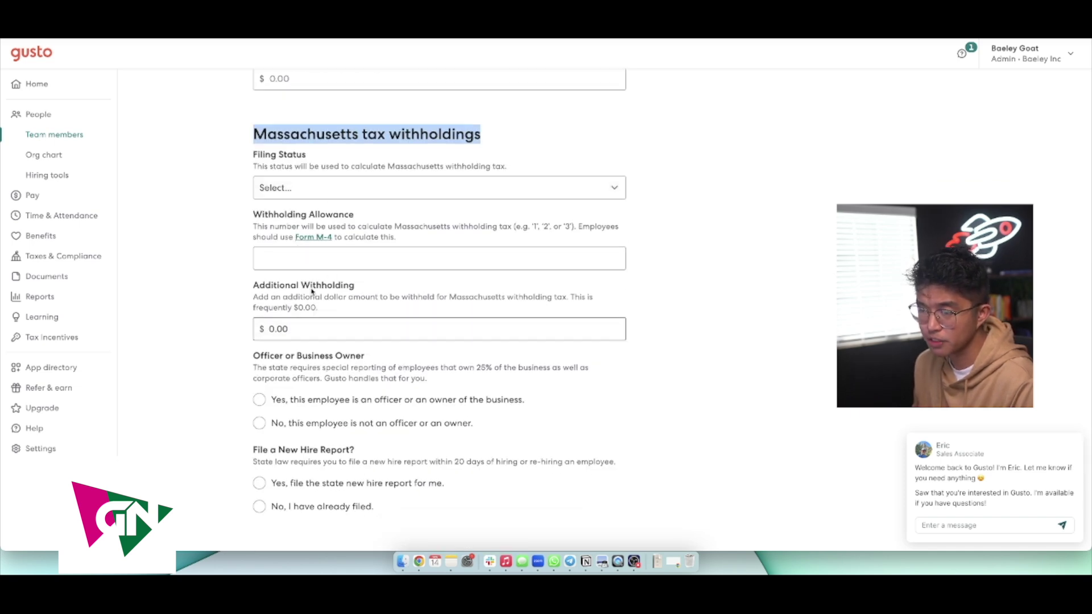
{"action": "scroll", "coordinate": [312, 287], "scroll_direction": "down", "scroll_amount": 3}
{"action": "scroll", "coordinate": [517, 336], "scroll_direction": "up", "scroll_amount": 15}
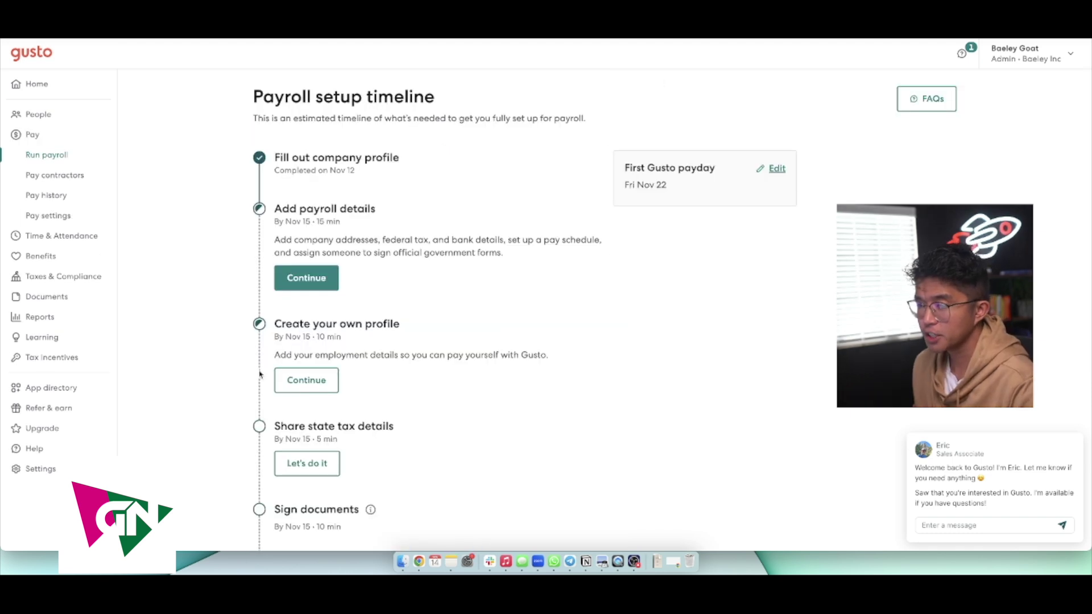
Open the state tax details setup and review the taxes under the Massachusetts Department of Revenue and Department of Unemployment Assistance
{"action": "scroll", "coordinate": [259, 374], "scroll_direction": "down", "scroll_amount": 3}
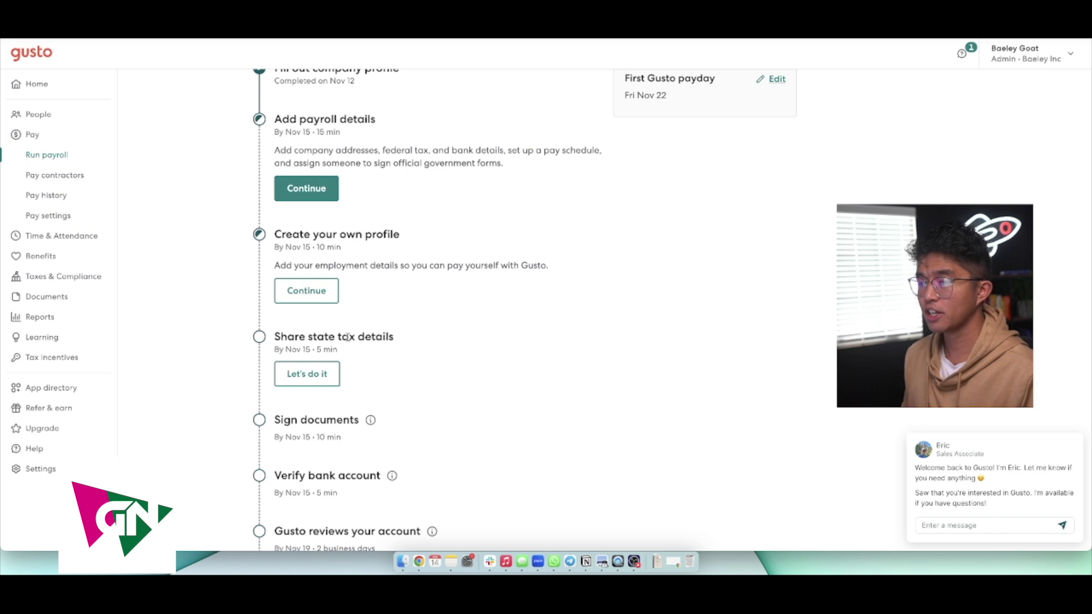
{"action": "left_click", "coordinate": [316, 374]}
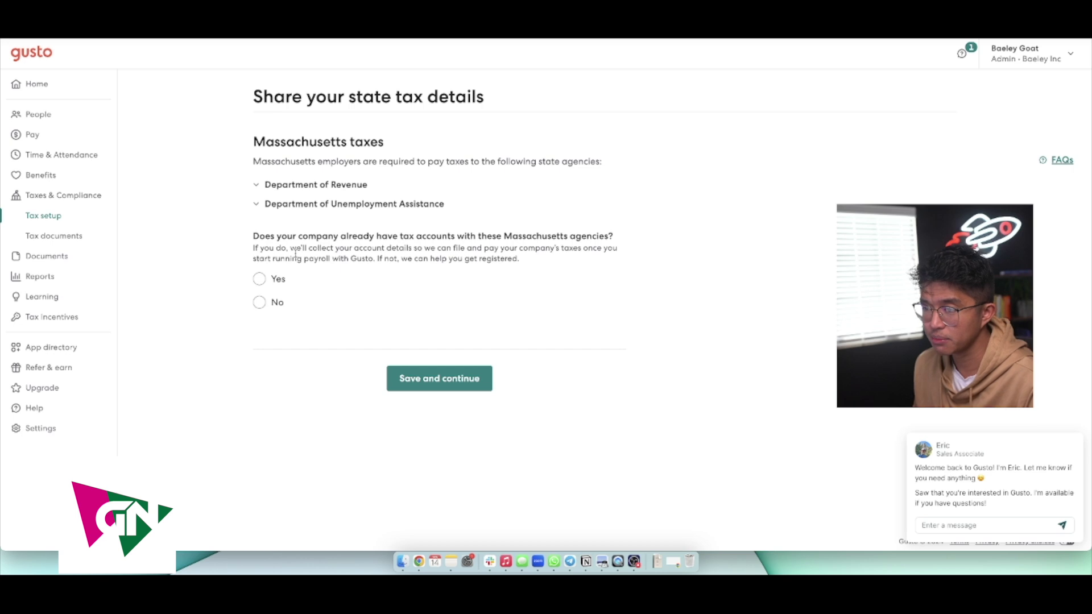
{"action": "left_click", "coordinate": [277, 192]}
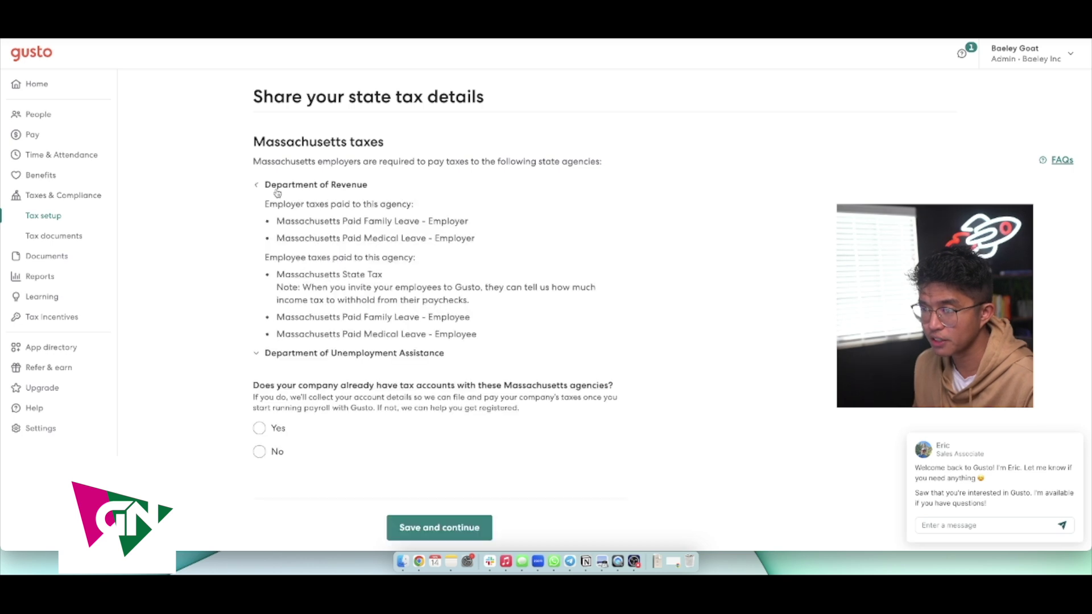
{"action": "left_click", "coordinate": [281, 355]}
{"action": "scroll", "coordinate": [287, 369], "scroll_direction": "down", "scroll_amount": 2}
{"action": "scroll", "coordinate": [275, 427], "scroll_direction": "down", "scroll_amount": 2}
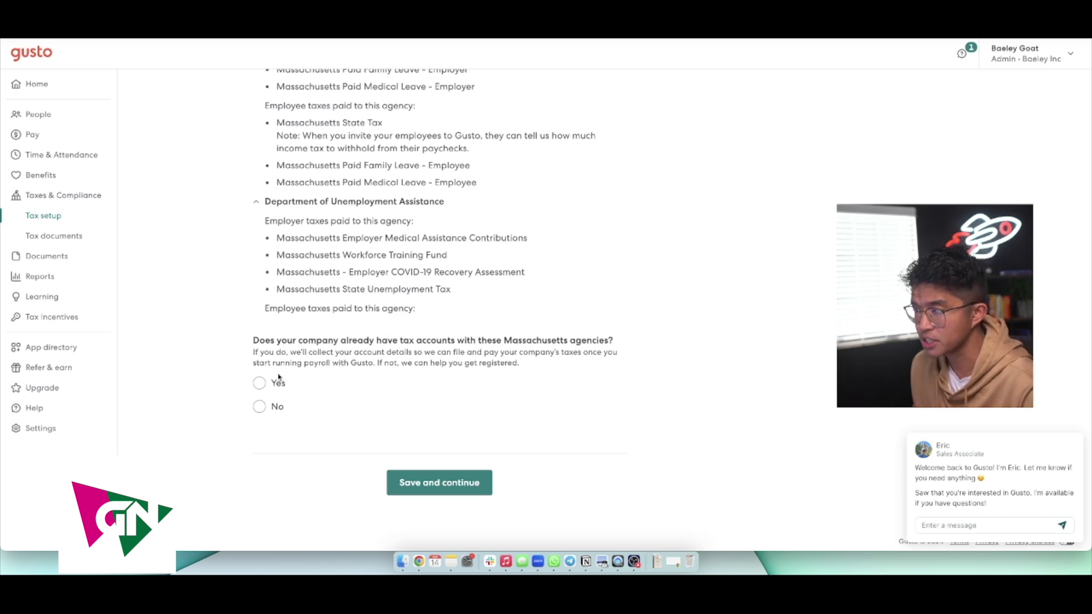
Answer the existing Massachusetts tax accounts question, review the contribution rate, EMAC, PFML and filing frequency fields, and return to the payroll setup timeline
{"action": "left_click", "coordinate": [260, 406]}
{"action": "scroll", "coordinate": [324, 432], "scroll_direction": "down", "scroll_amount": 1}
{"action": "scroll", "coordinate": [323, 432], "scroll_direction": "down", "scroll_amount": 2}
{"action": "left_click", "coordinate": [259, 265]}
{"action": "scroll", "coordinate": [446, 361], "scroll_direction": "down", "scroll_amount": 10}
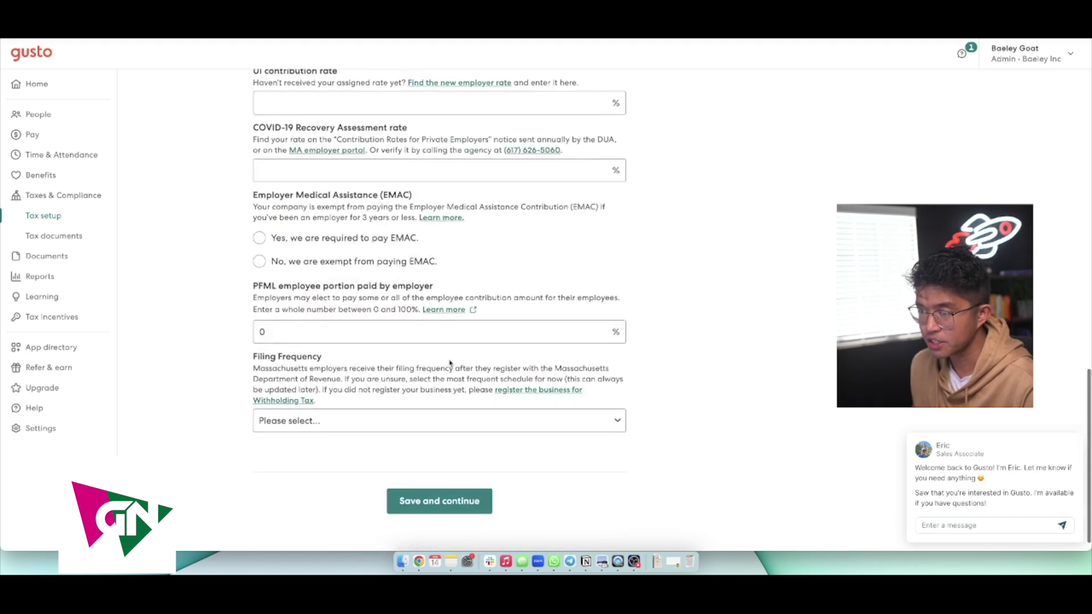
{"action": "left_click", "coordinate": [414, 492]}
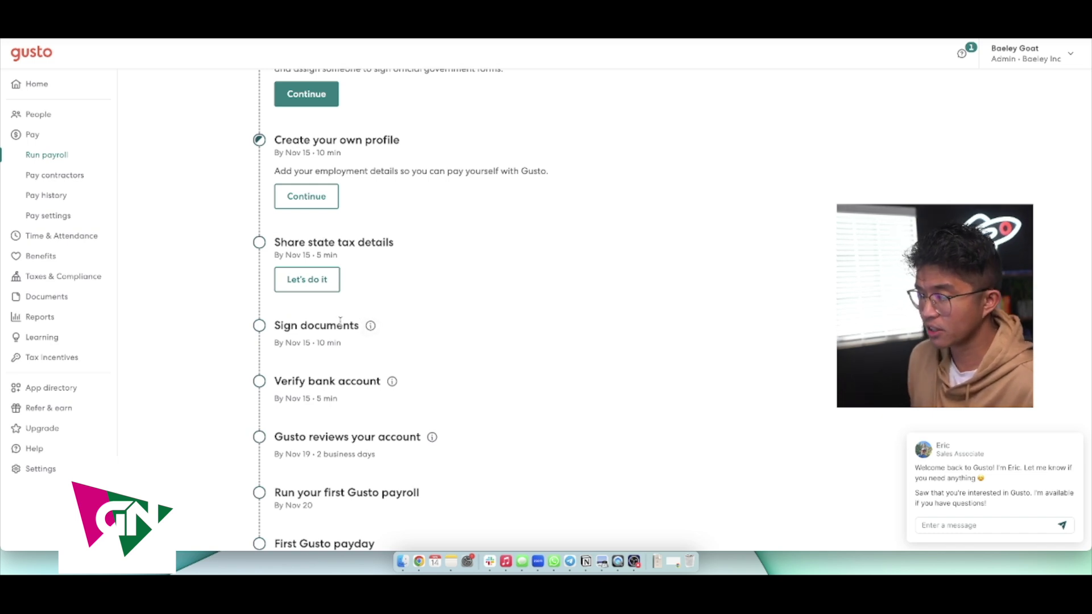
{"action": "scroll", "coordinate": [339, 322], "scroll_direction": "down", "scroll_amount": 1}
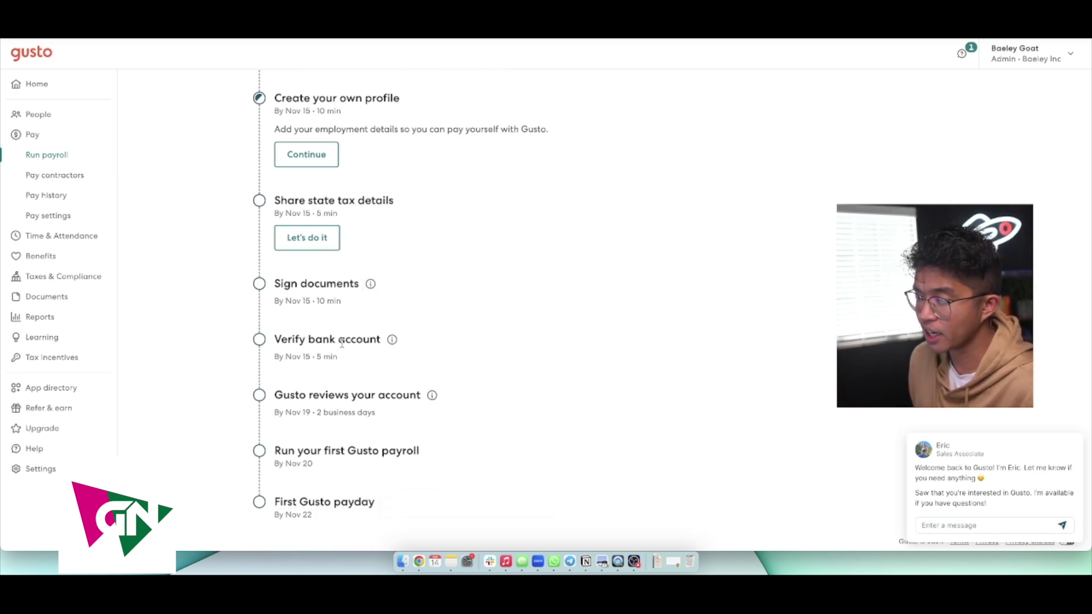